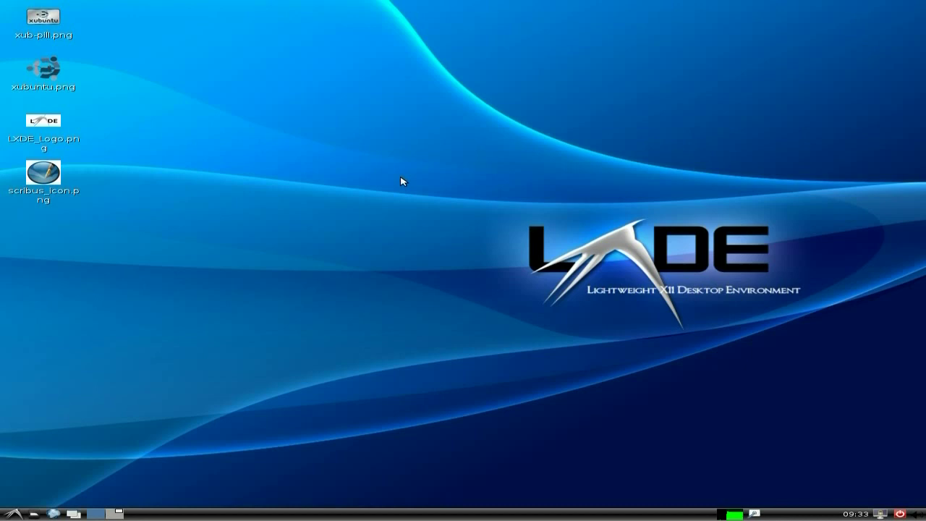
Launch Scribus from Graphics and create Document-1 as a single-page A4 portrait document.
left_click(14, 516)
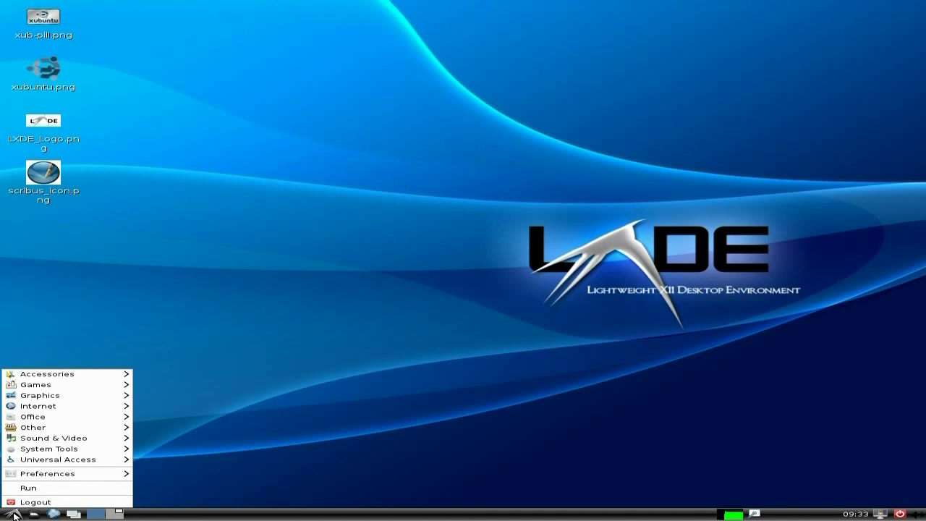
mouse_move(42, 400)
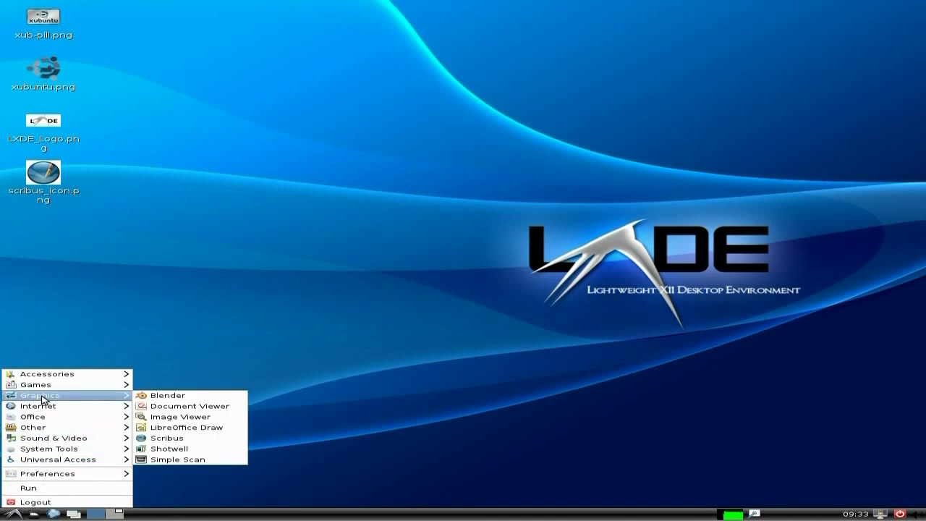
left_click(177, 438)
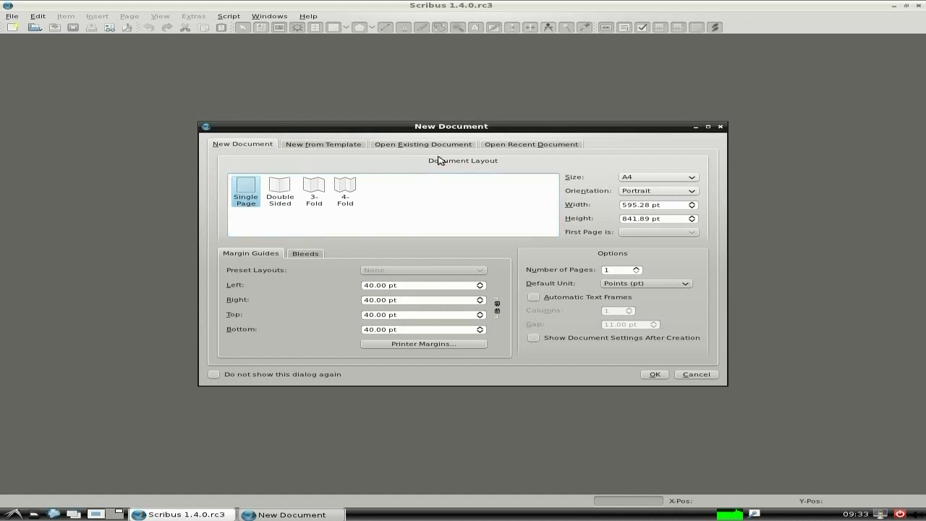
left_click_drag(449, 129, 436, 86)
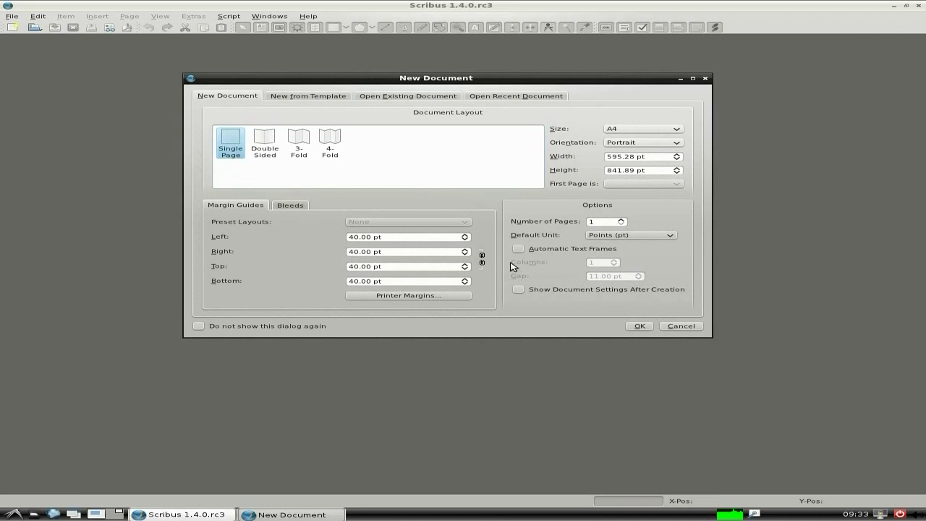
left_click(640, 326)
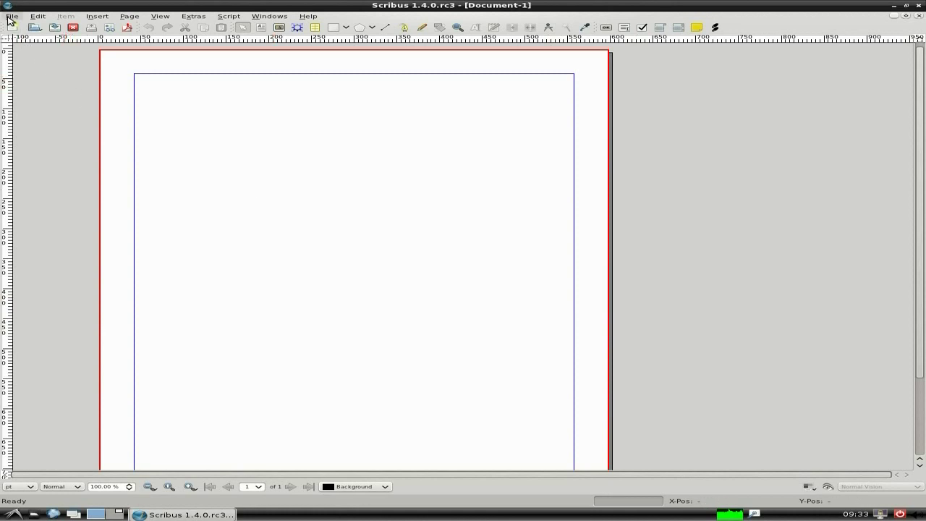
left_click(14, 18)
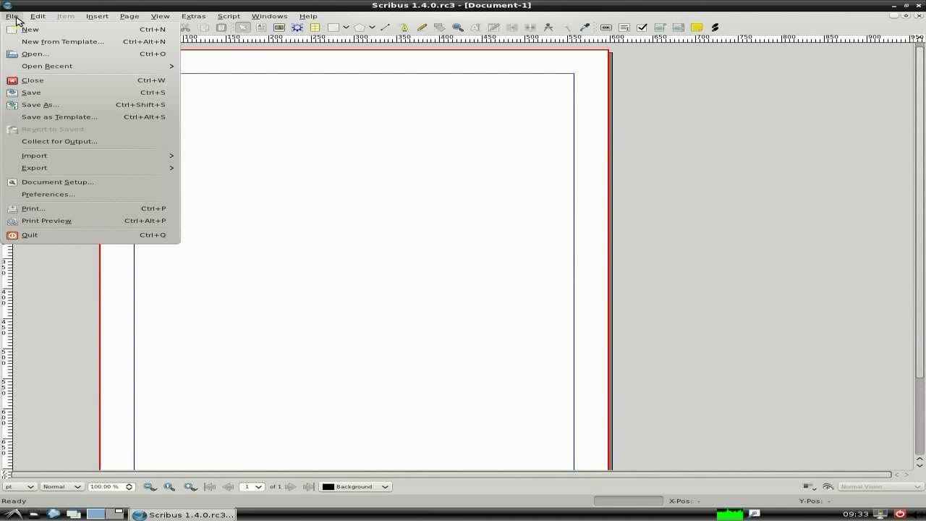
mouse_move(35, 20)
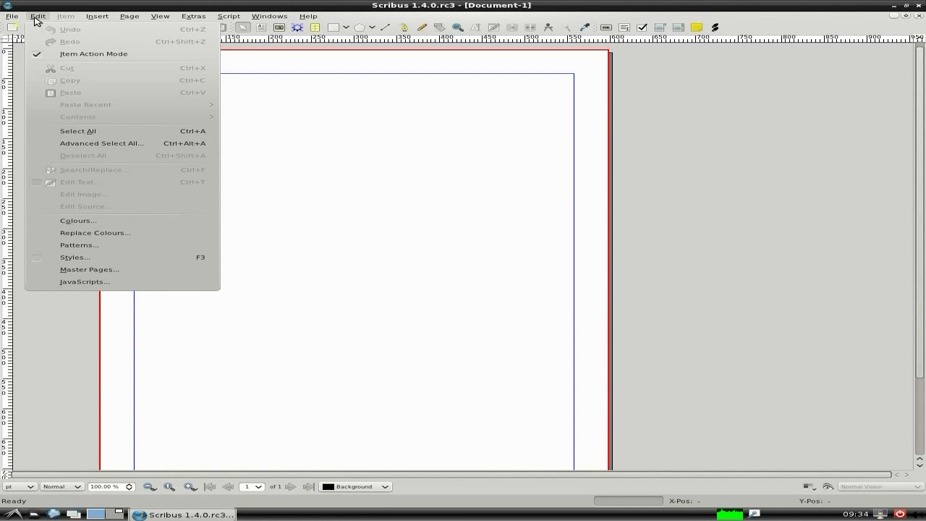
mouse_move(92, 20)
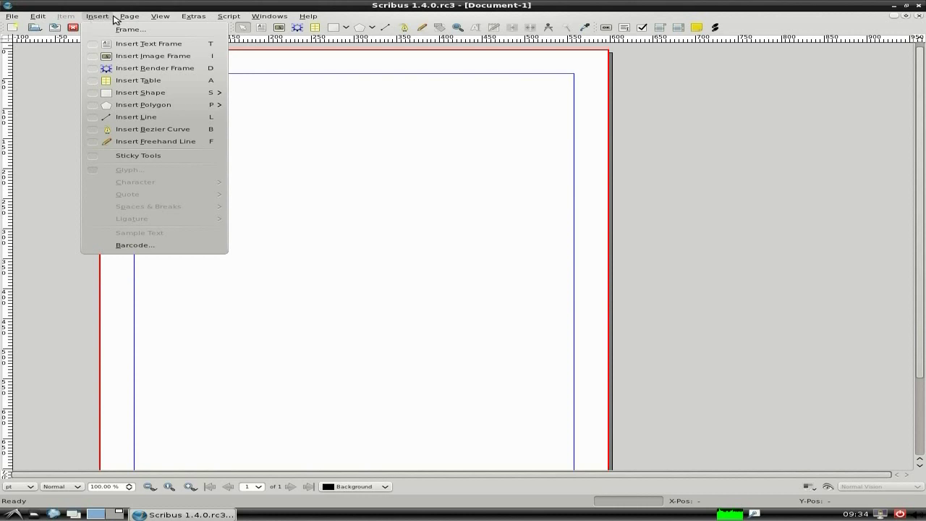
mouse_move(122, 19)
mouse_move(153, 20)
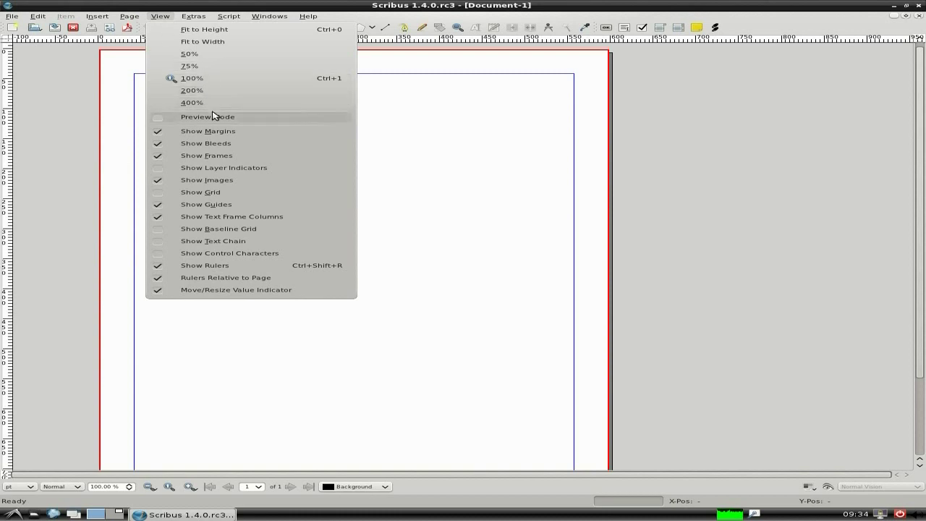
mouse_move(198, 22)
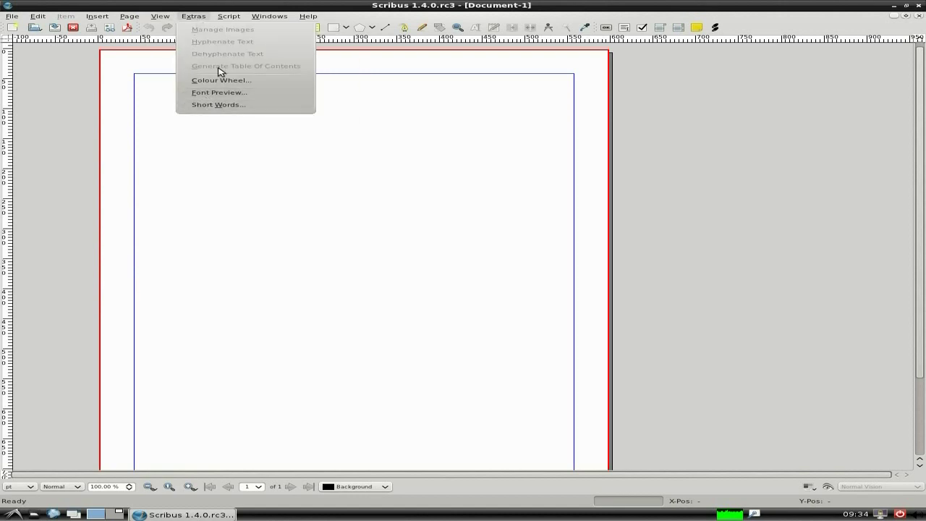
mouse_move(228, 18)
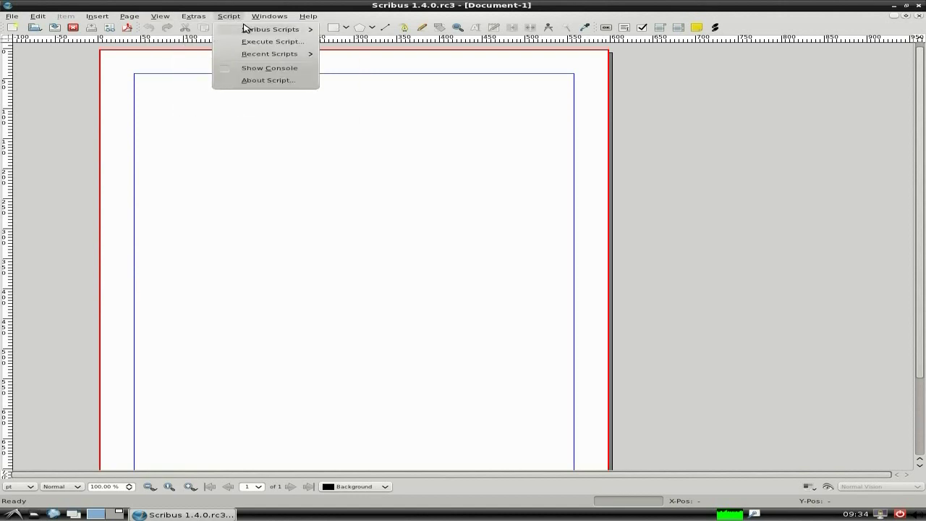
mouse_move(247, 32)
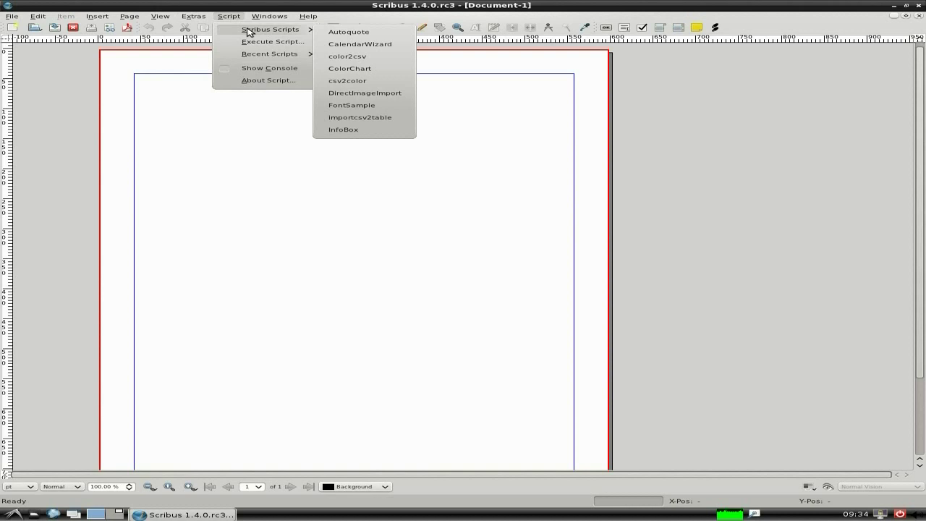
mouse_move(271, 19)
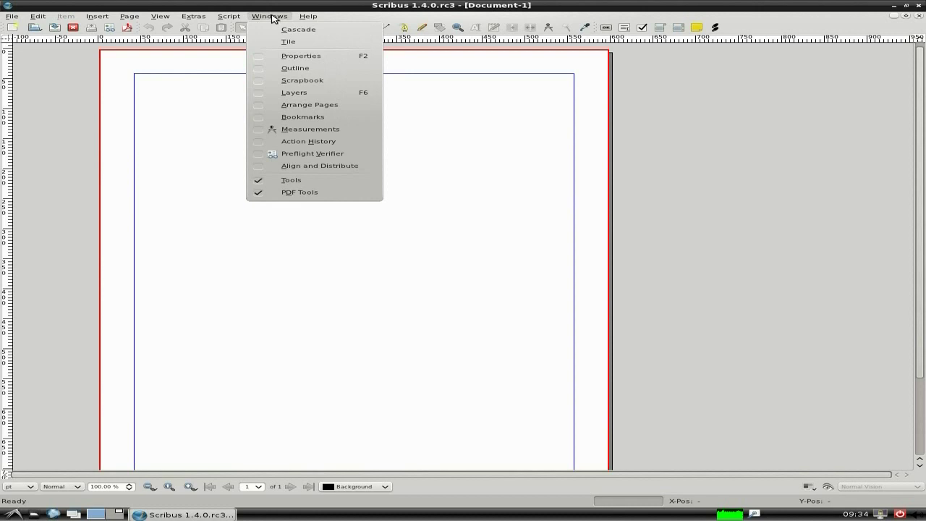
left_click(813, 246)
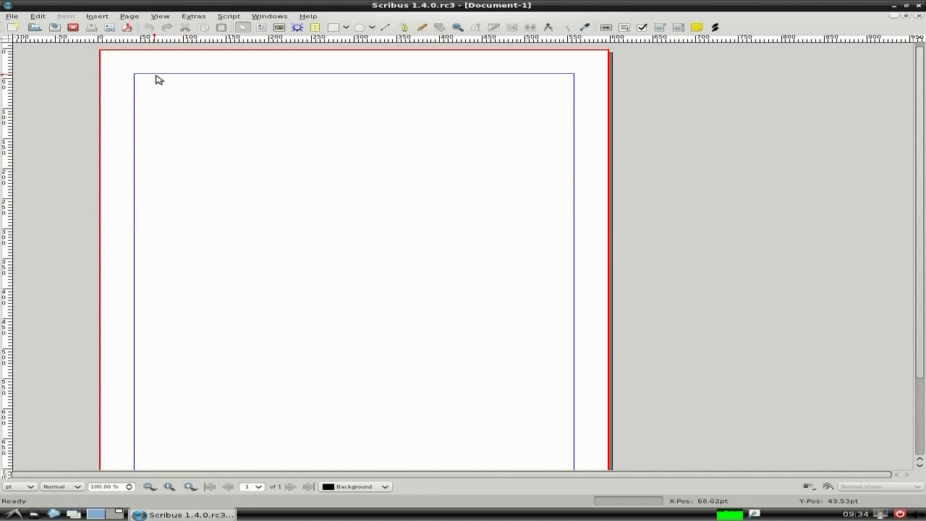
Draw a text frame near the top of the page and import testy.odt into it.
left_click(260, 29)
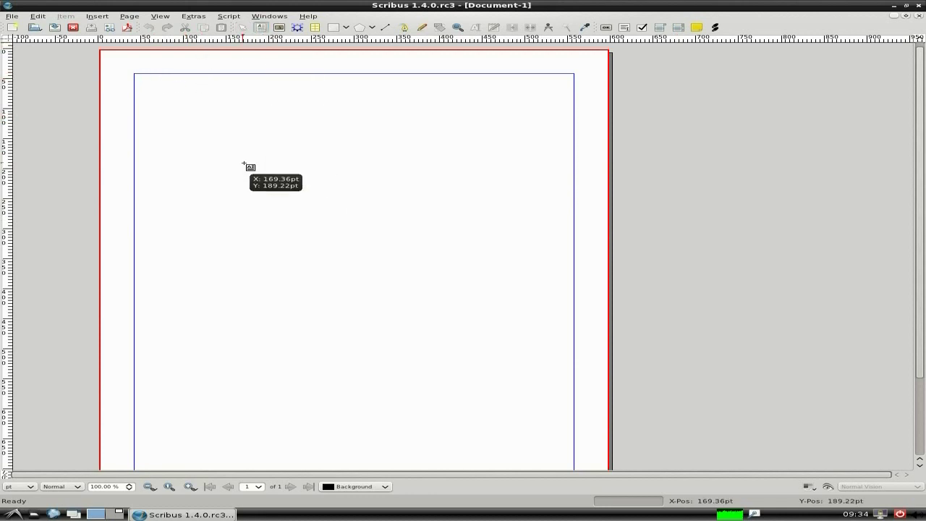
left_click_drag(192, 88, 514, 168)
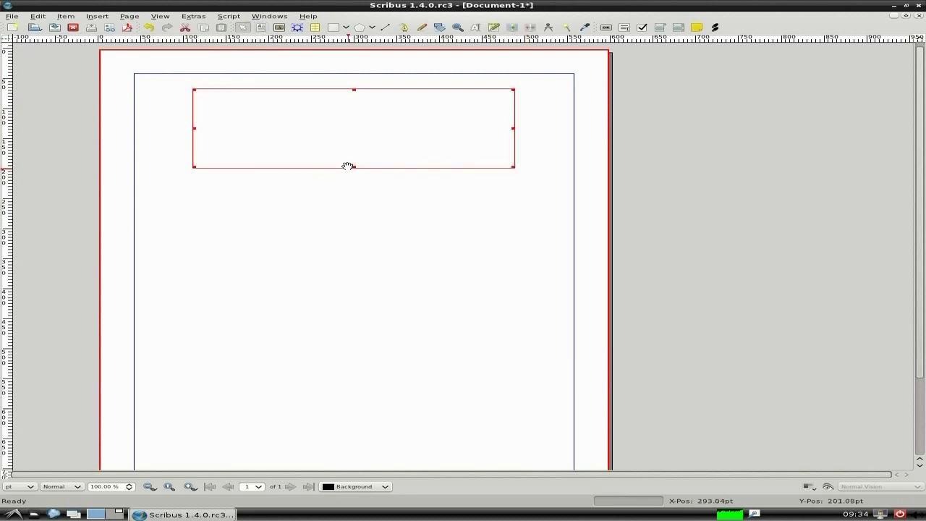
right_click(356, 123)
left_click(405, 164)
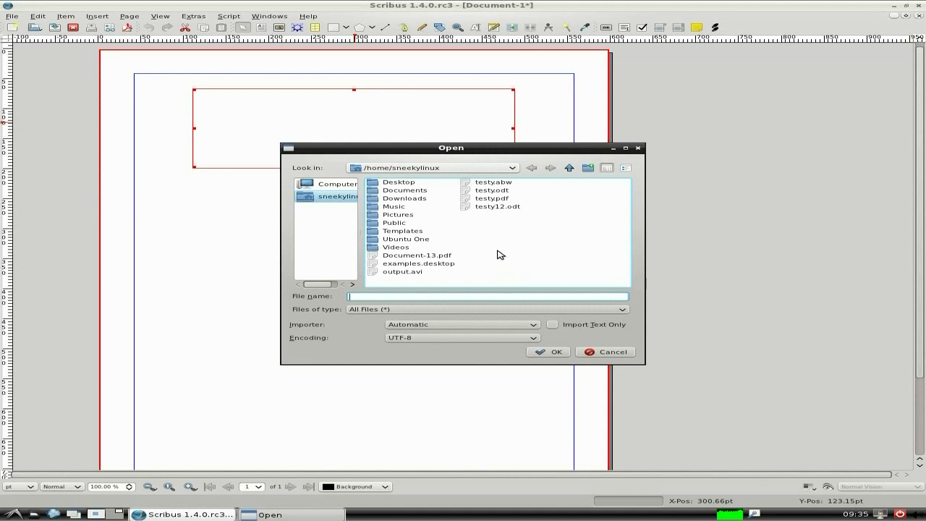
double_click(488, 192)
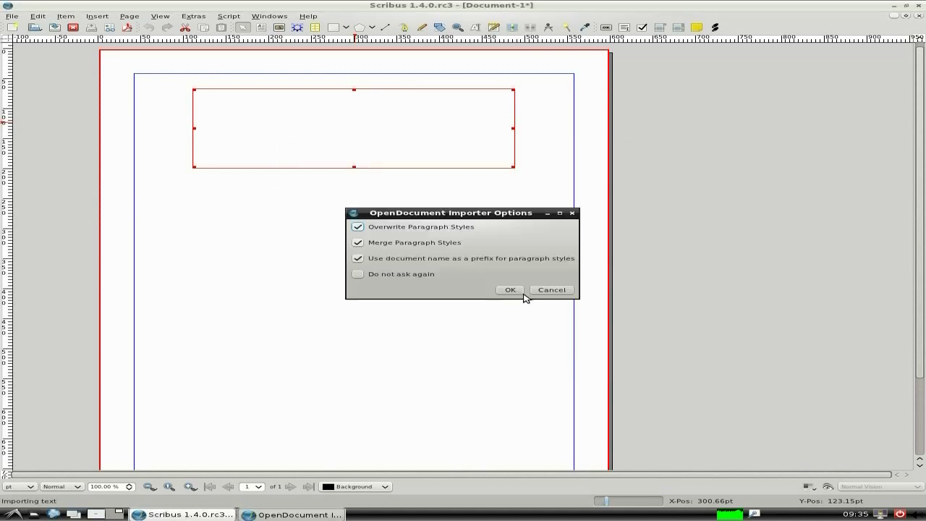
left_click(513, 292)
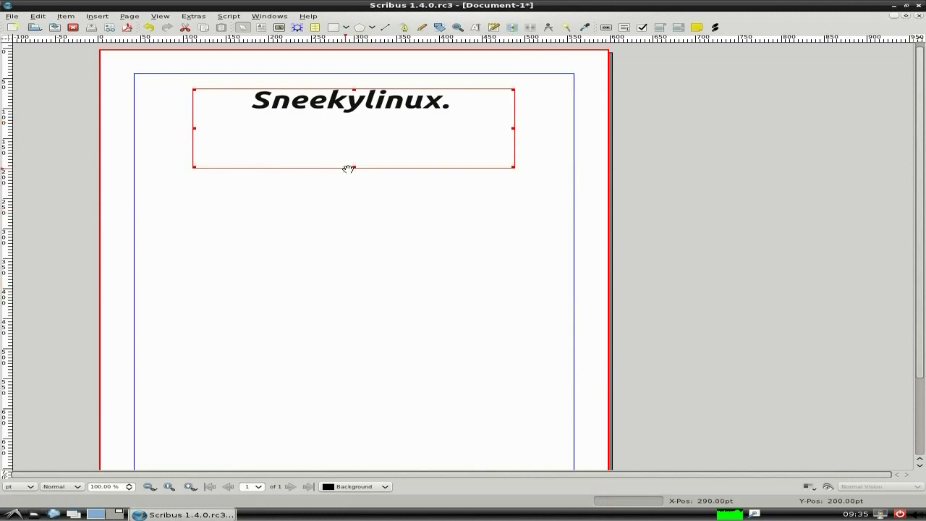
Shrink the 'Sneekylinux.' heading frame to fit its text and centre it near the top.
left_click_drag(355, 169, 354, 115)
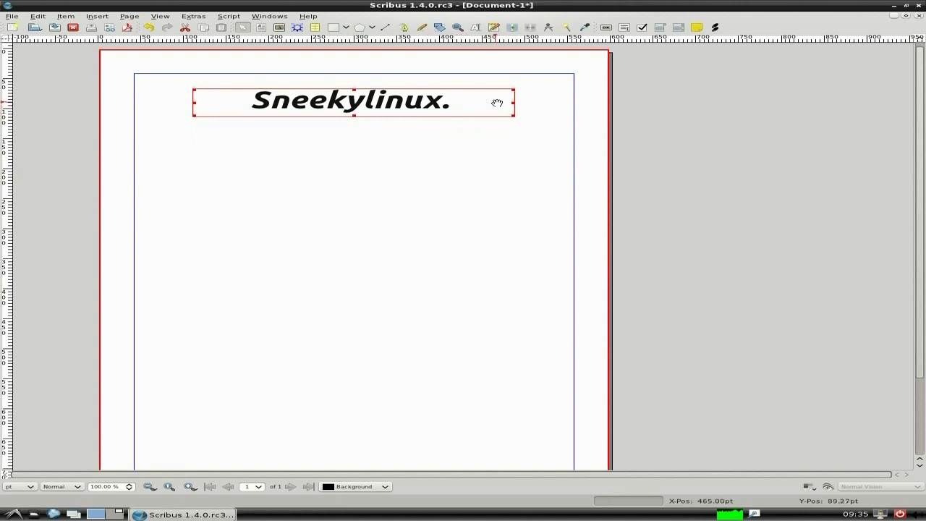
left_click_drag(515, 102, 458, 107)
left_click_drag(192, 103, 218, 102)
left_click_drag(343, 104, 355, 98)
left_click(360, 161)
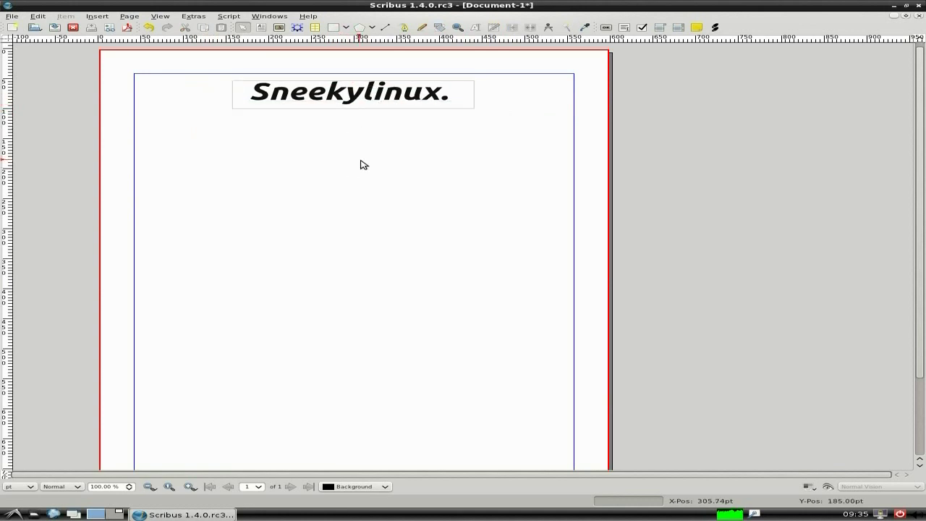
Draw an image frame under the heading, load xubuntu.png, then shrink and centre it.
left_click(281, 28)
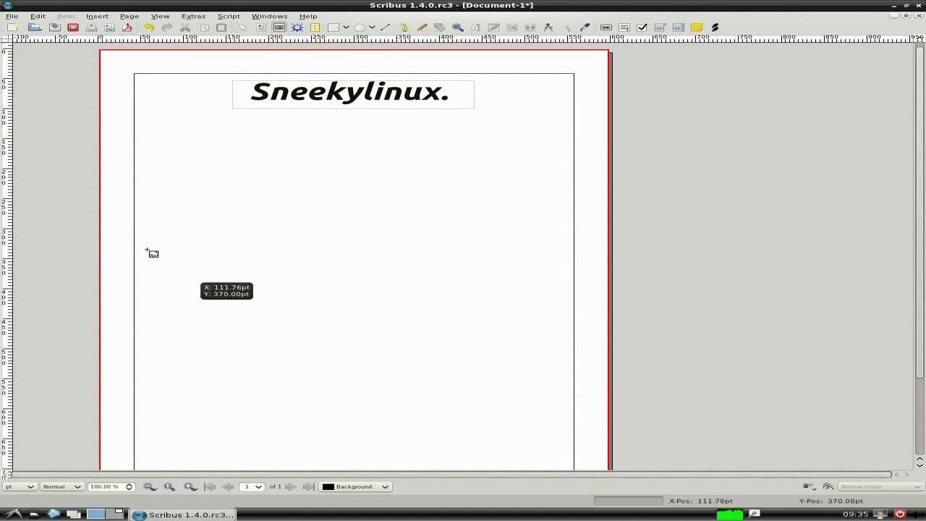
left_click_drag(179, 127, 544, 382)
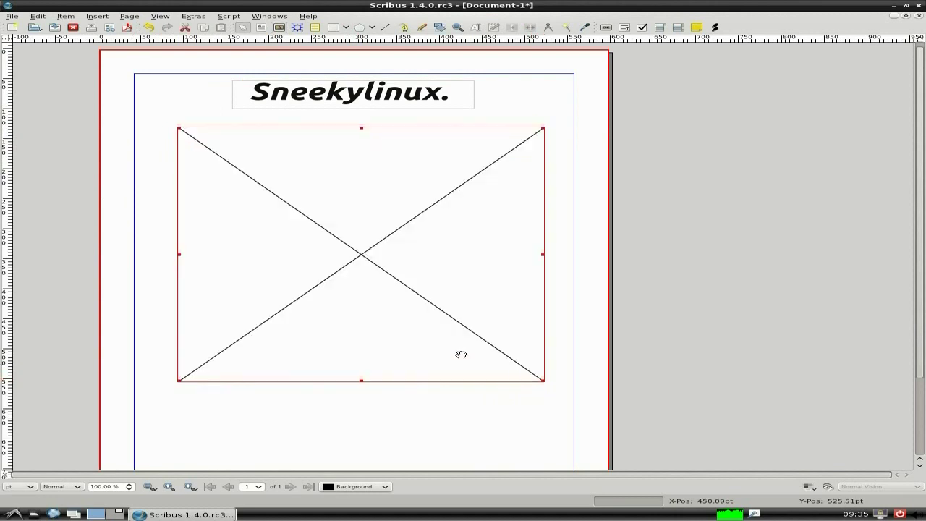
right_click(358, 255)
left_click(413, 288)
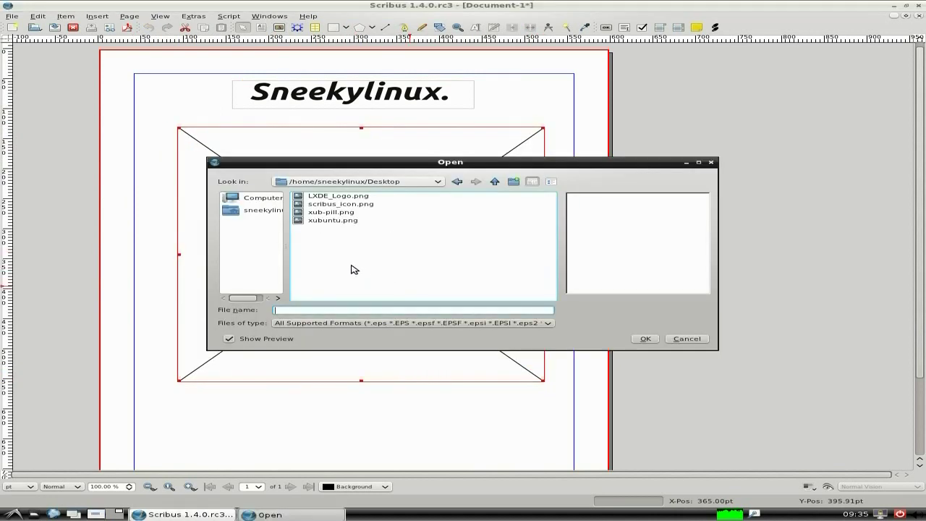
double_click(329, 221)
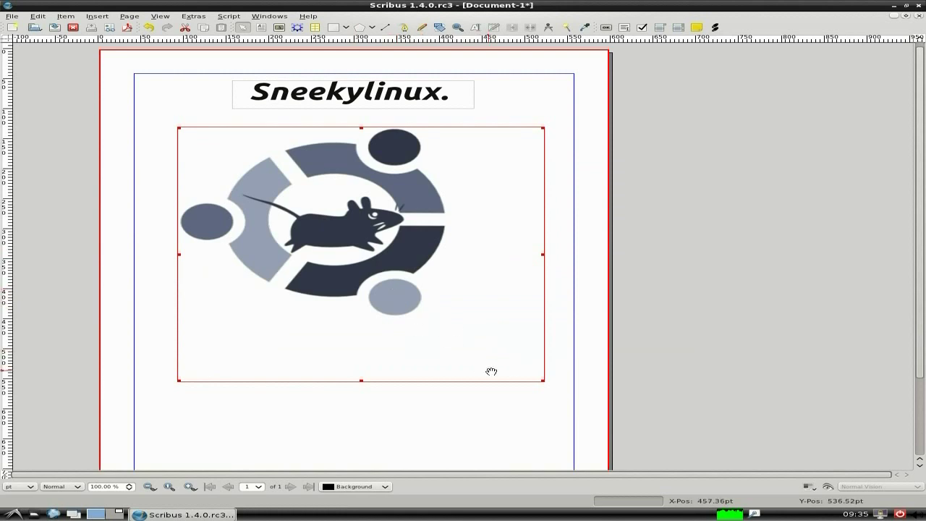
left_click_drag(543, 381, 448, 316)
left_click_drag(342, 227, 358, 248)
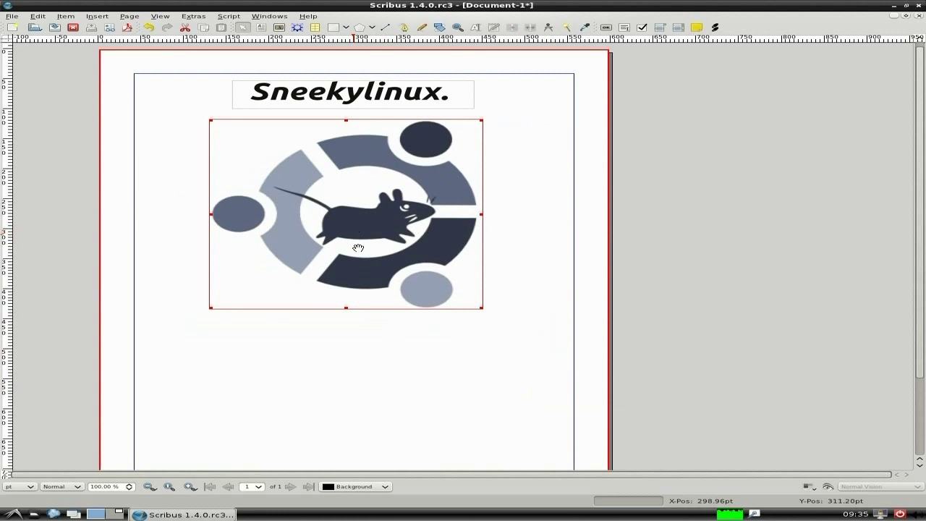
Draw a text frame below the logo for the body text.
left_click(407, 373)
scroll(567, 352, "down", 2)
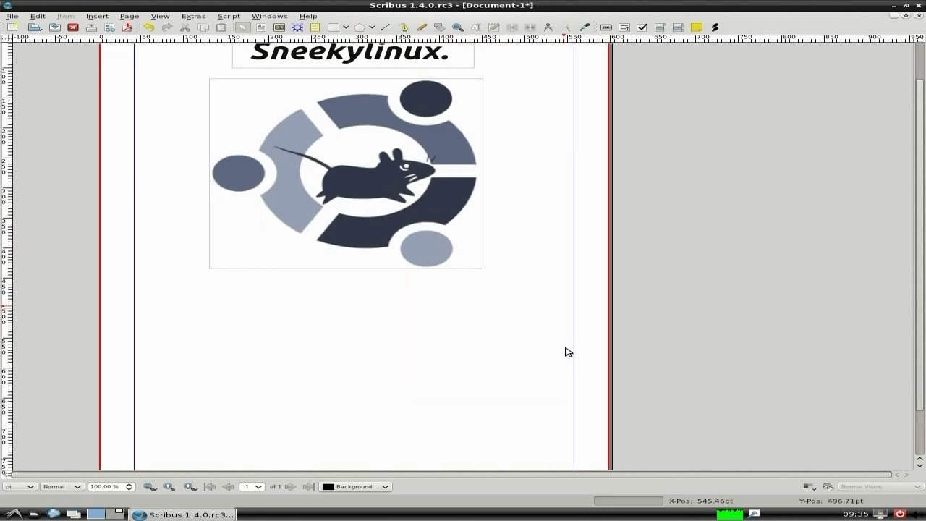
left_click_drag(175, 227, 541, 396)
scroll(354, 311, "up", 2)
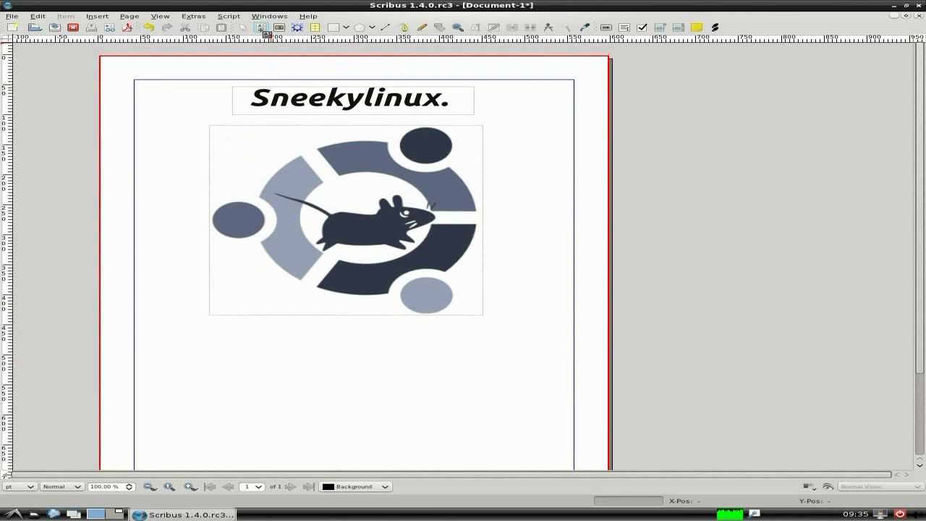
scroll(217, 376, "down", 2)
left_click_drag(168, 274, 539, 446)
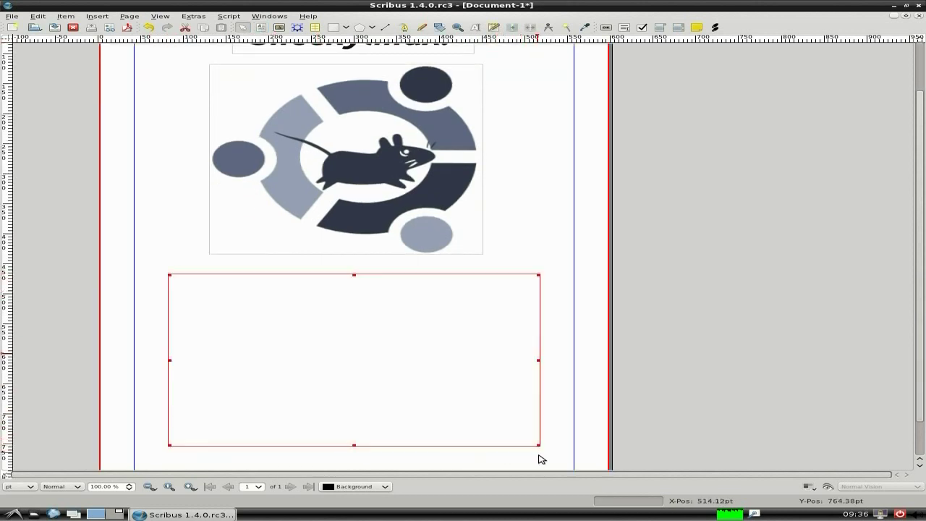
Import testy12.odt into the frame and shorten the frame to fit the paragraph.
right_click(359, 352)
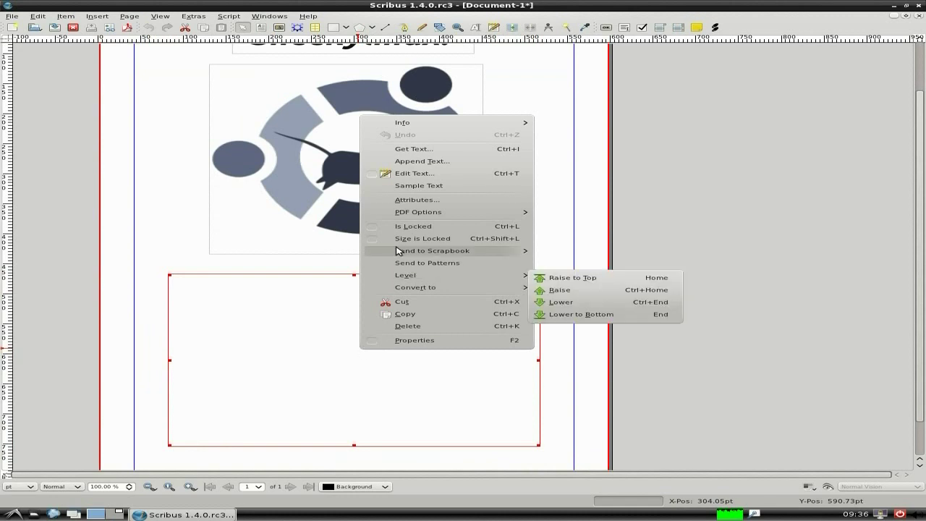
left_click(424, 149)
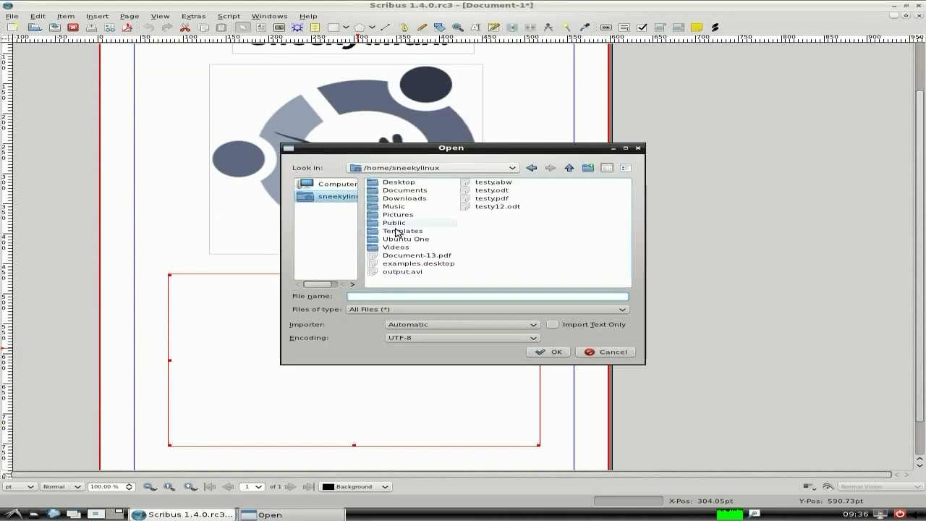
double_click(486, 208)
left_click(509, 290)
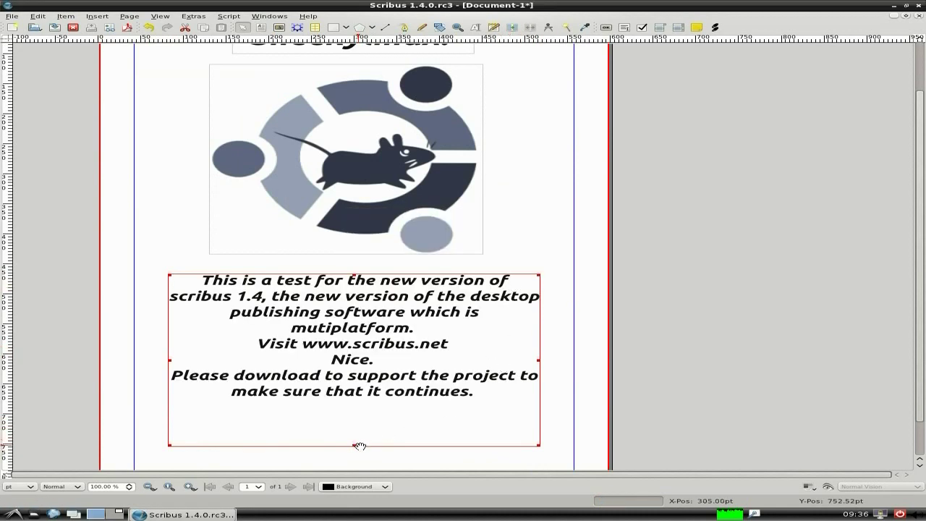
left_click_drag(355, 445, 355, 403)
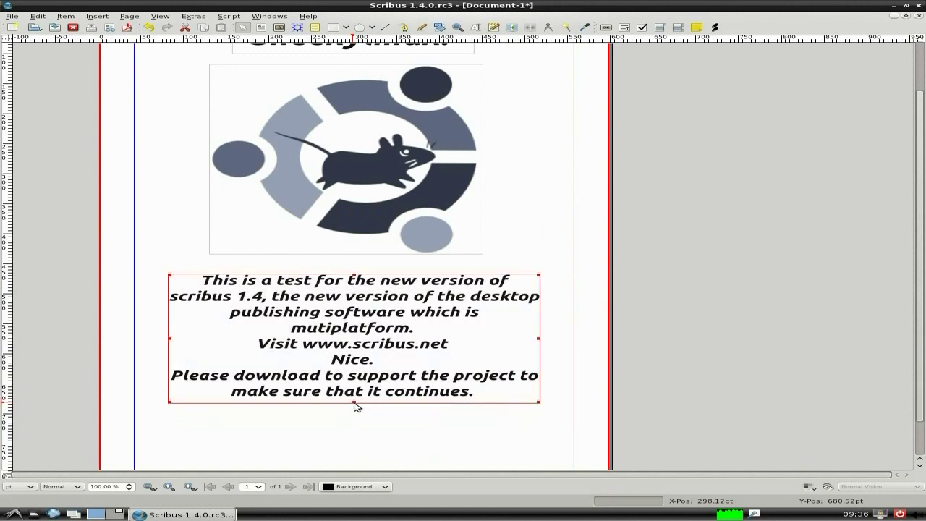
left_click(365, 329)
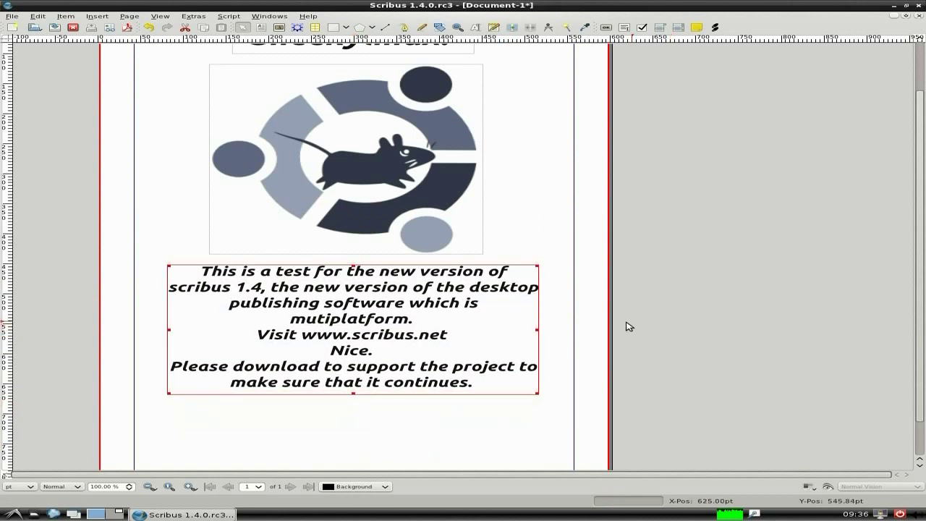
scroll(626, 324, "down", 2)
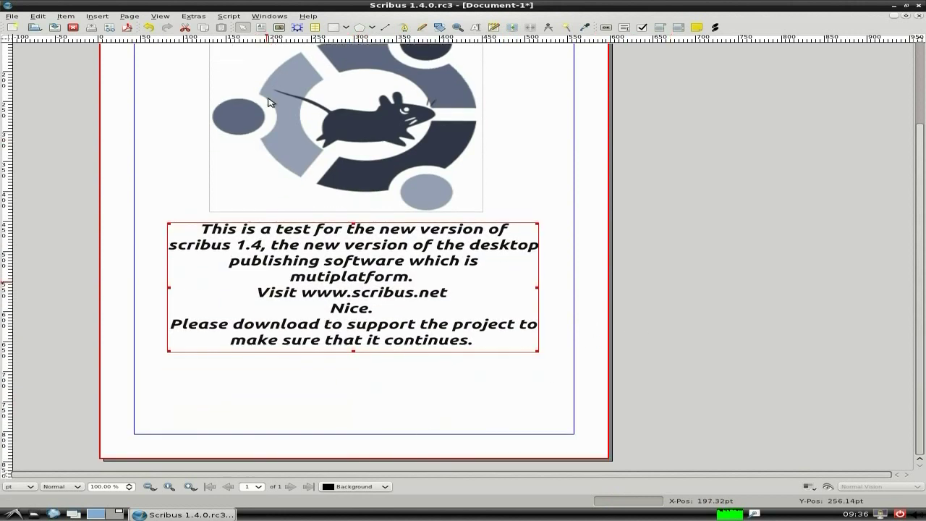
Draw a small frame under the body text, load xub-pill.png, and shrink it to fit.
left_click(279, 28)
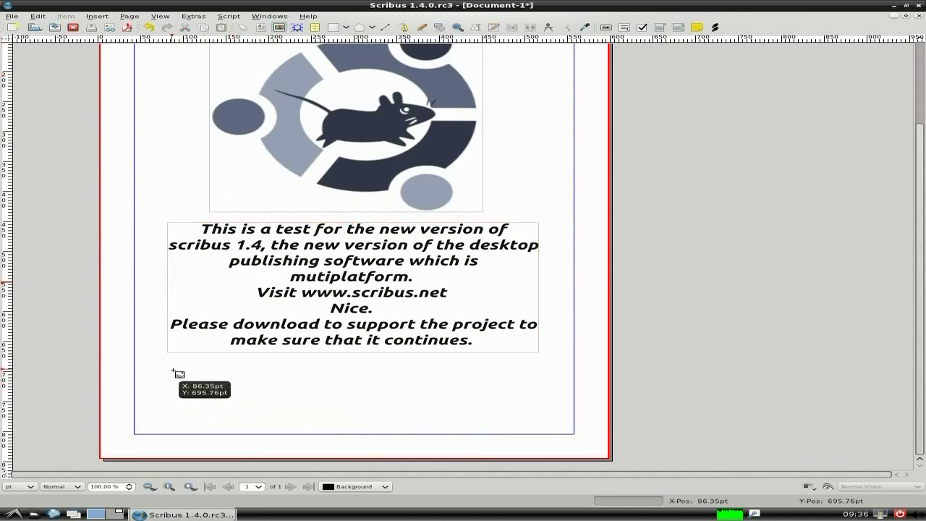
left_click_drag(173, 371, 302, 426)
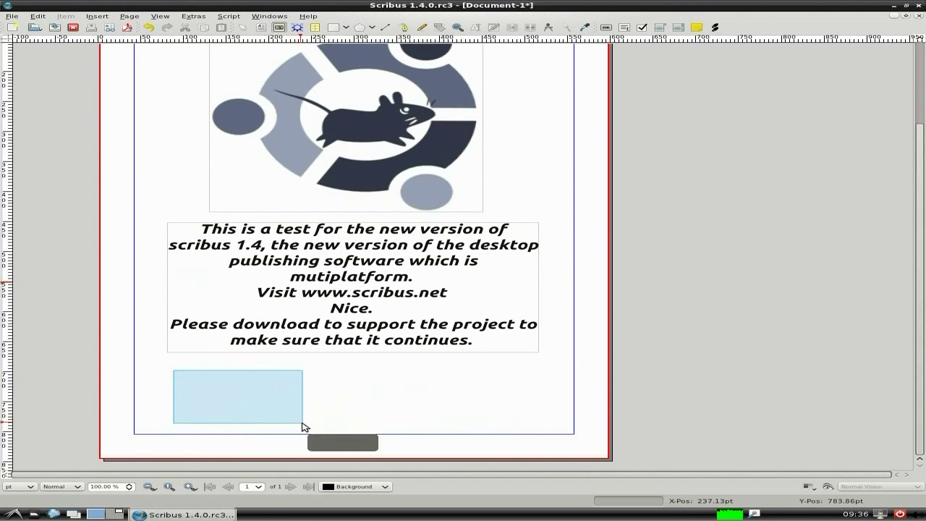
right_click(243, 396)
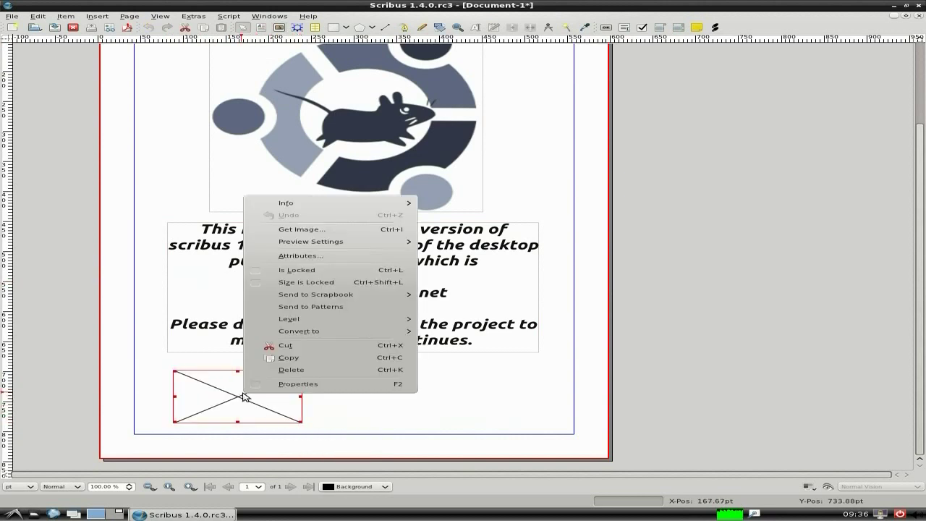
left_click(340, 230)
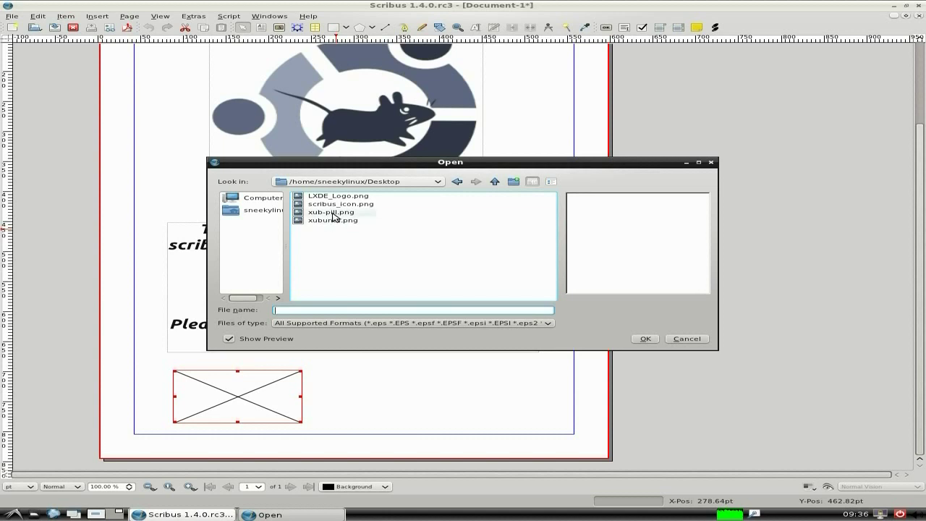
double_click(333, 214)
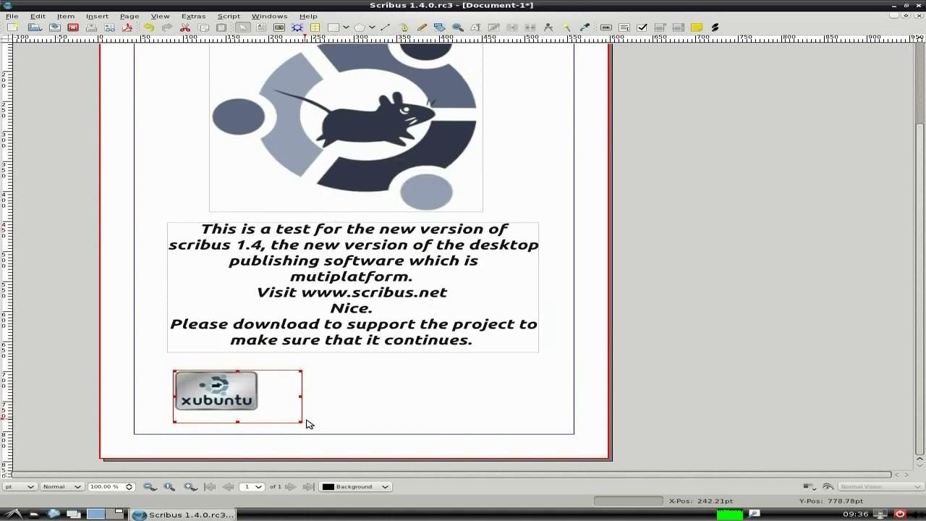
left_click_drag(301, 422, 248, 391)
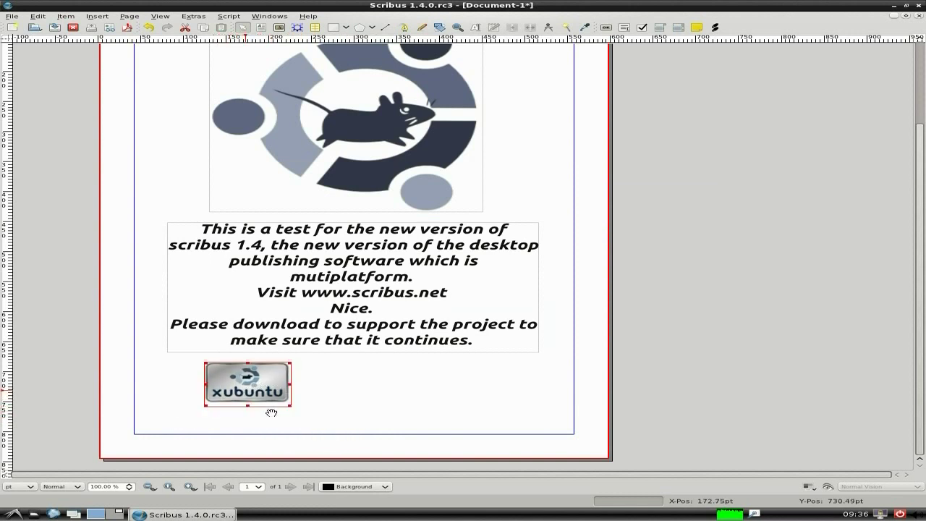
Draw a frame right of the xubuntu badge, load LXDE_Logo.png, shrink it and nudge it right.
left_click(368, 391)
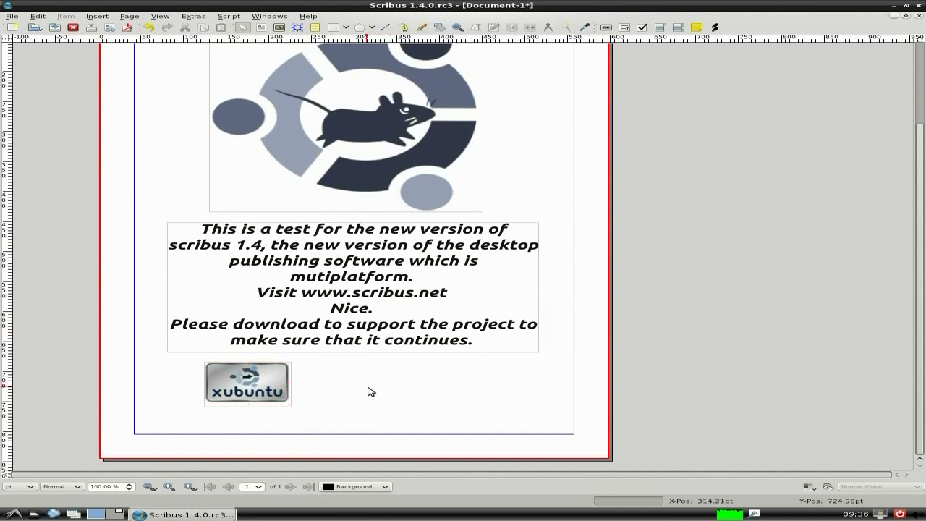
left_click(280, 28)
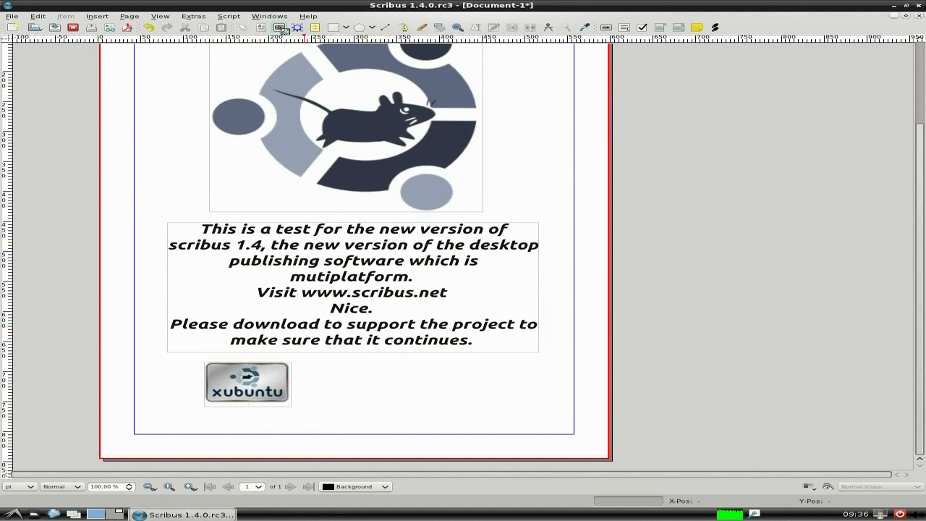
mouse_move(330, 366)
left_mouse_down()
mouse_move(332, 390)
mouse_move(348, 407)
mouse_move(485, 426)
left_mouse_up()
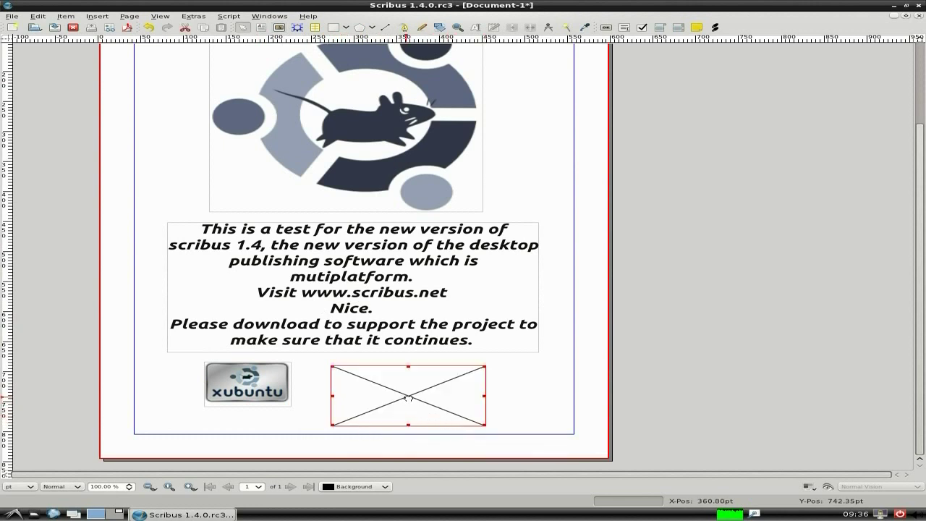
right_click(408, 398)
left_click(475, 237)
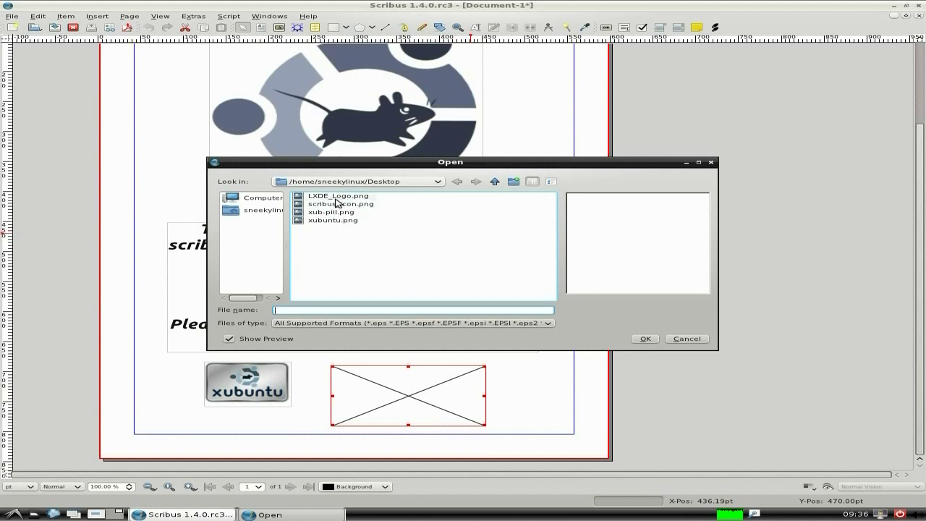
double_click(339, 197)
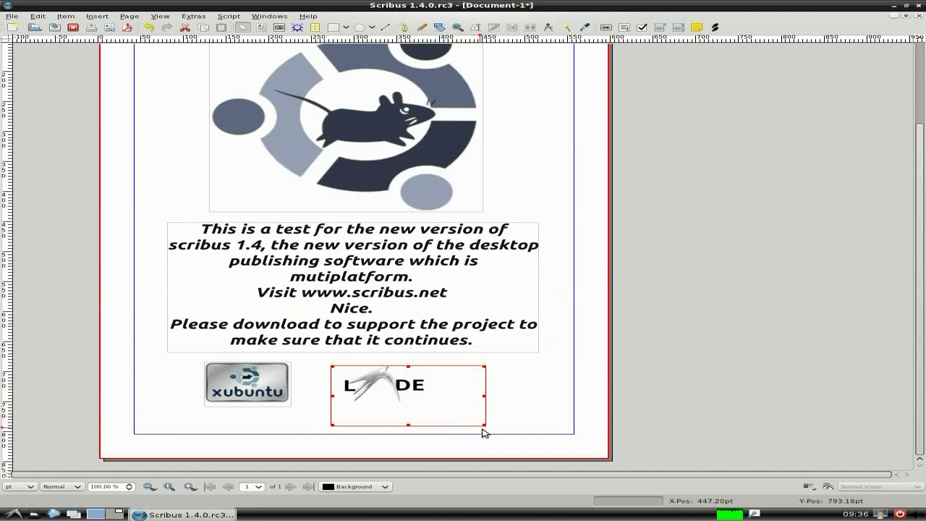
left_click_drag(485, 424, 433, 406)
left_click_drag(382, 385, 408, 381)
left_click(512, 412)
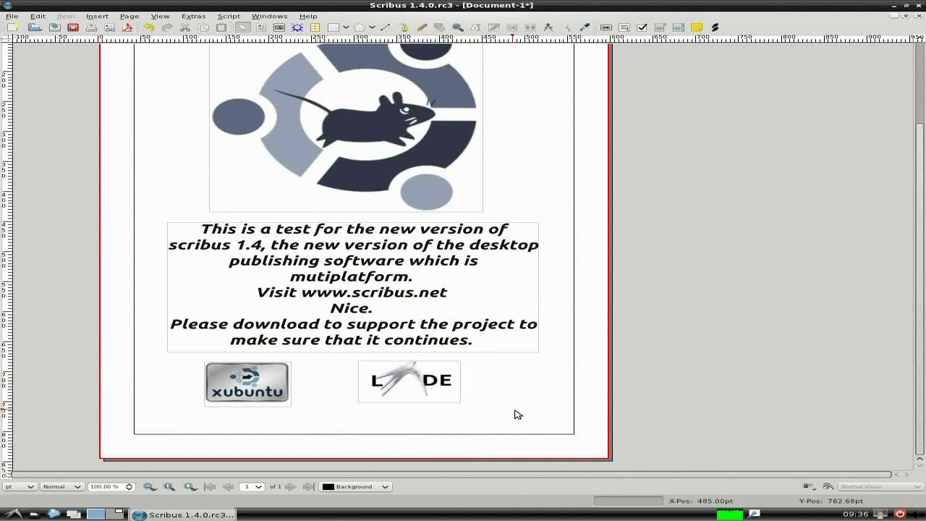
scroll(774, 334, "up", 3)
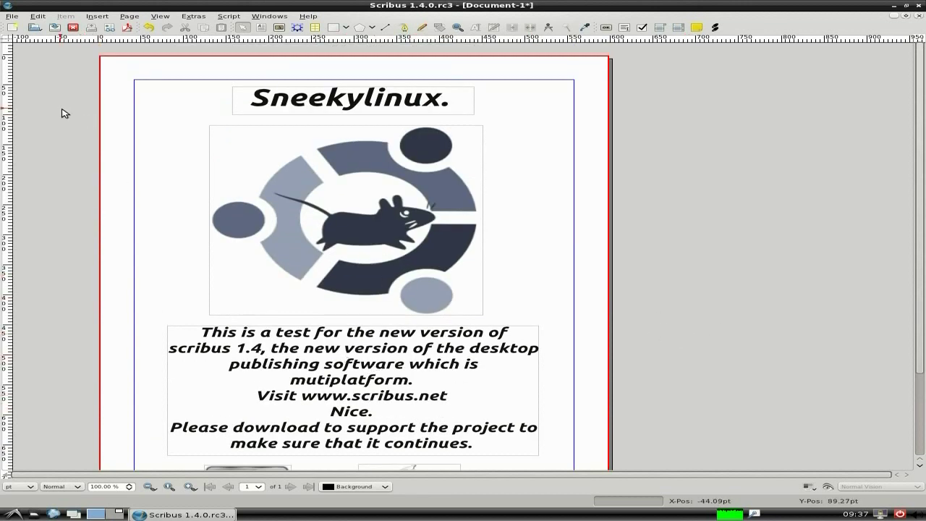
Export the poster as Document-19.pdf, ignoring the low-resolution image warnings.
left_click(12, 18)
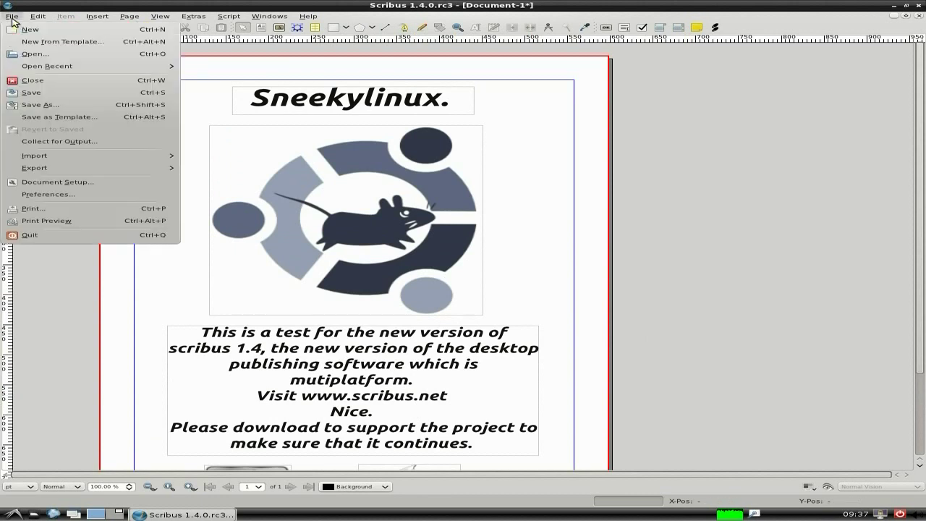
mouse_move(32, 168)
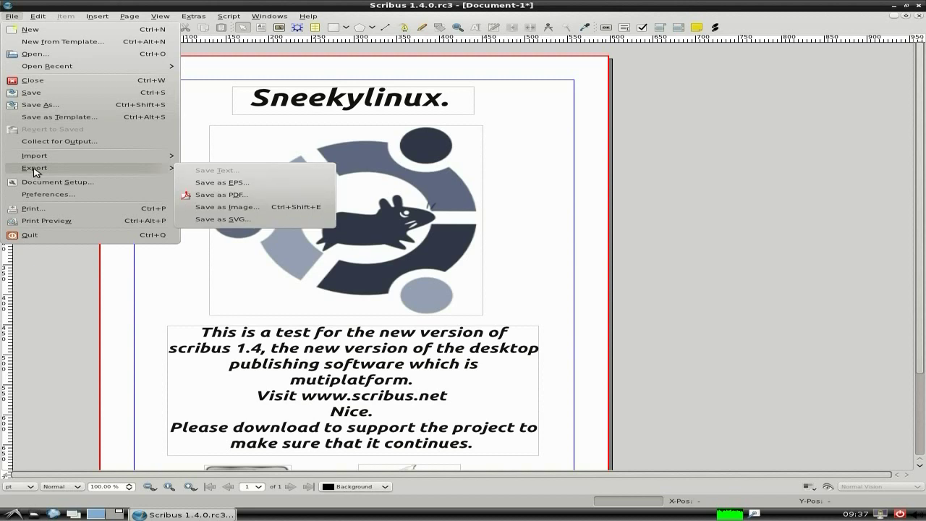
left_click(236, 198)
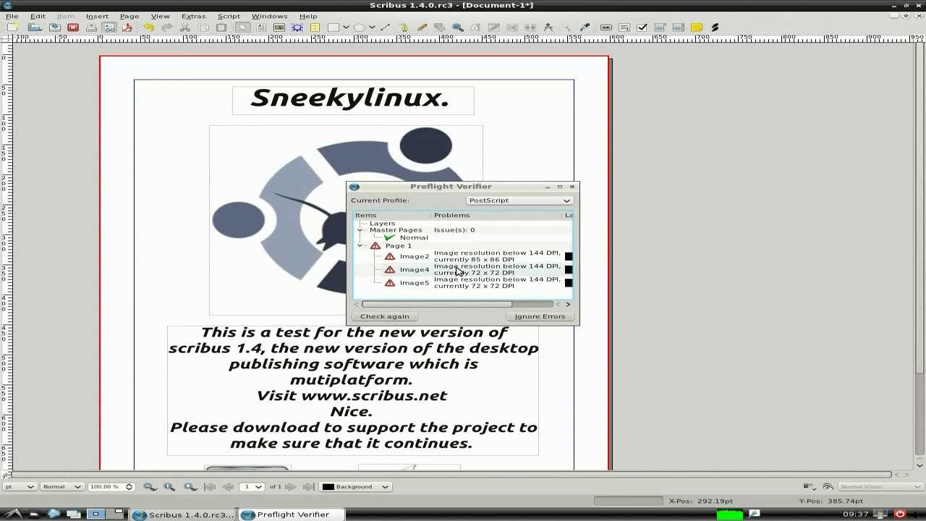
left_click(540, 316)
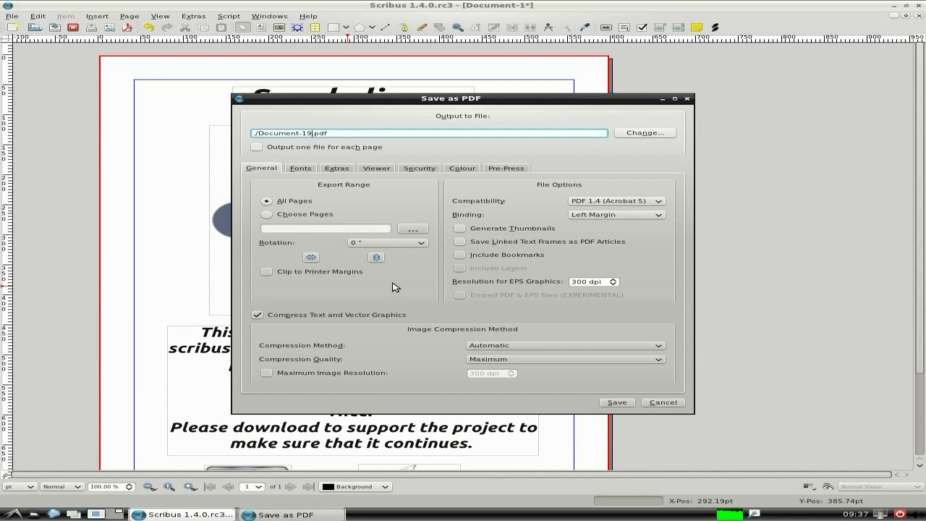
left_click(617, 403)
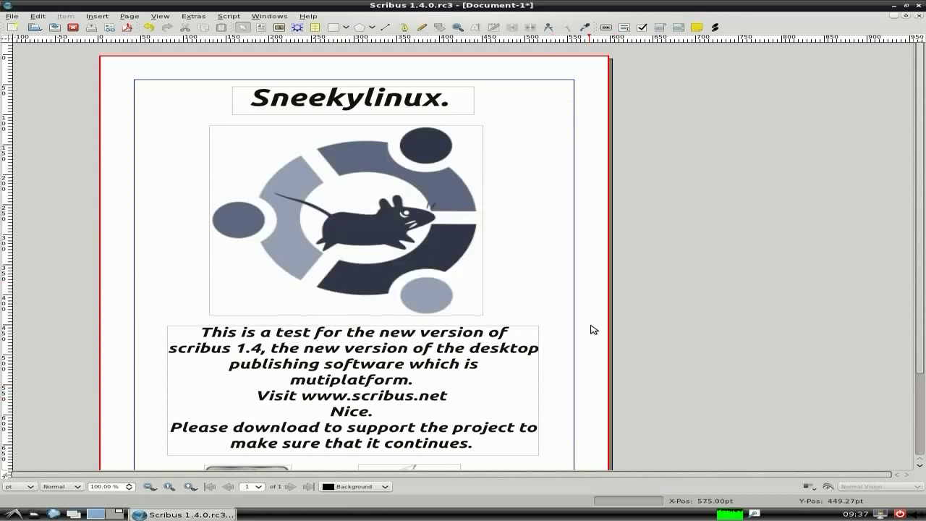
Minimise Scribus and open Document-19.pdf from the home folder.
left_click(894, 5)
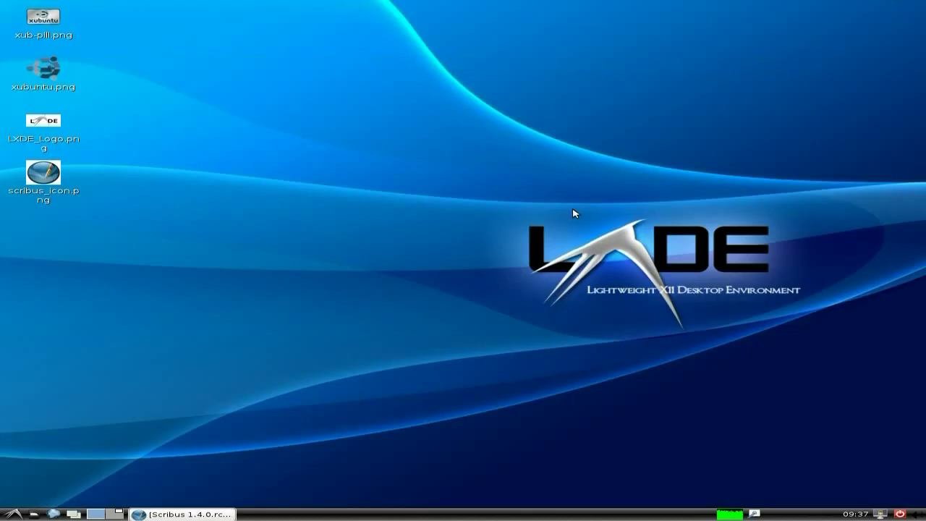
left_click(34, 514)
scroll(497, 346, "down", 1)
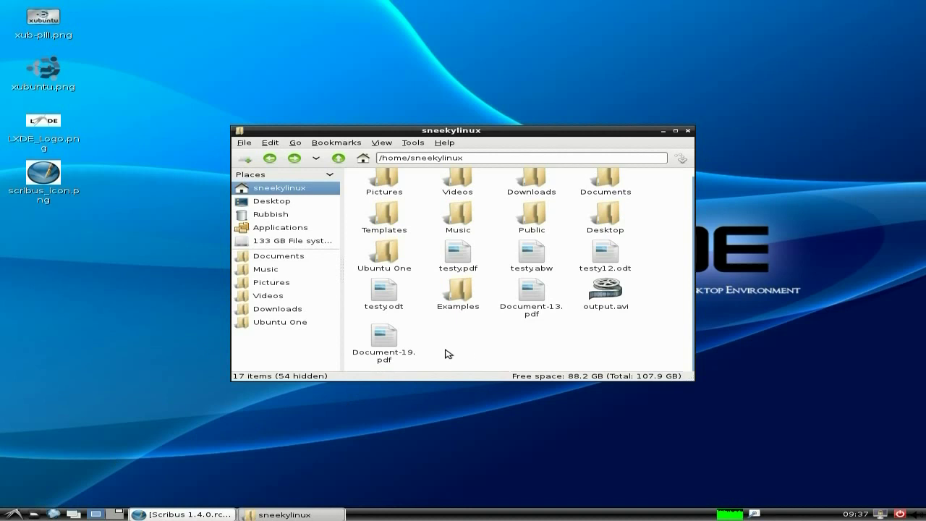
left_click(387, 341)
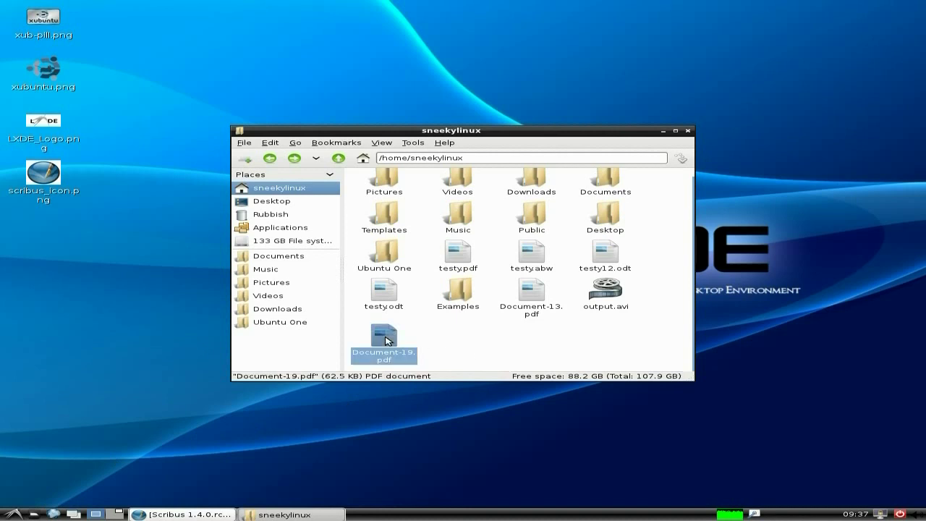
double_click(387, 340)
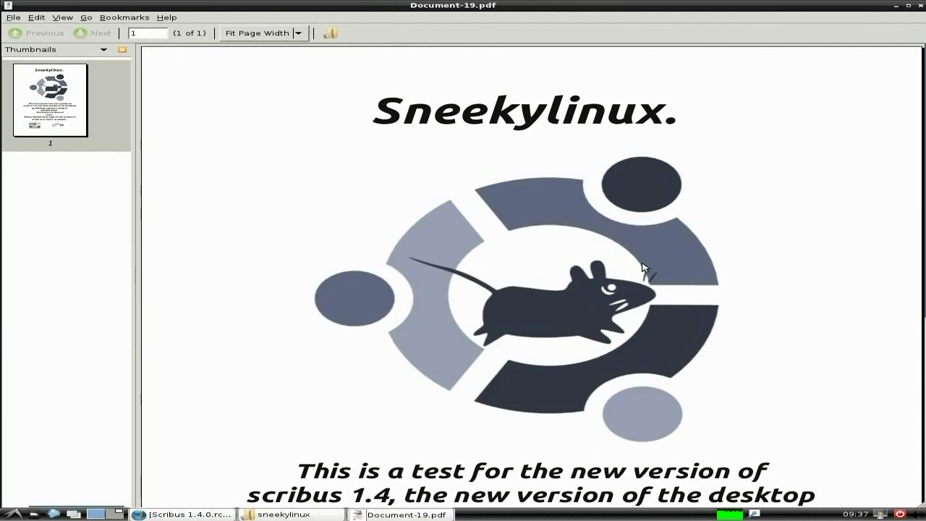
Scroll up and down through Document-19.pdf to inspect the exported poster.
scroll(889, 231, "down", 8)
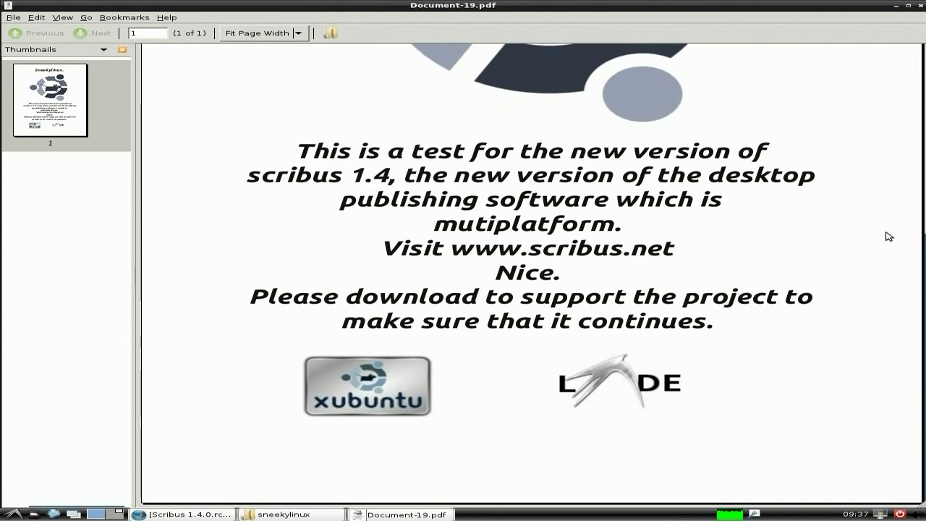
scroll(890, 239, "up", 7)
scroll(895, 248, "up", 1)
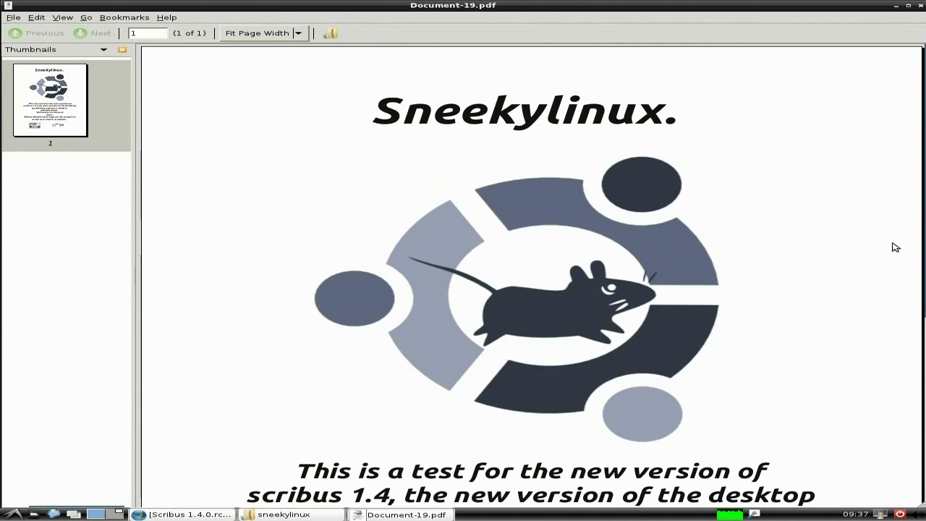
scroll(895, 248, "down", 10)
scroll(895, 247, "up", 10)
Close the PDF viewer and then the home folder window.
left_click(921, 6)
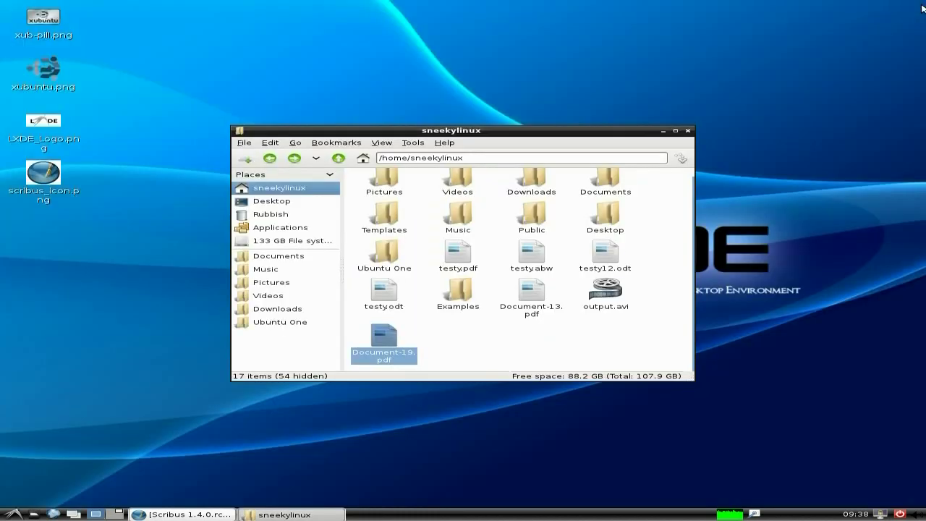
left_click(688, 130)
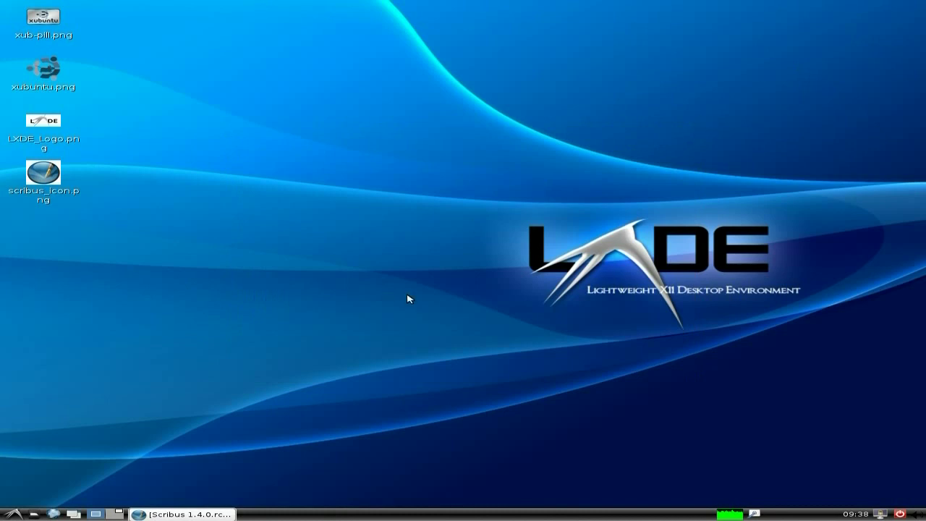